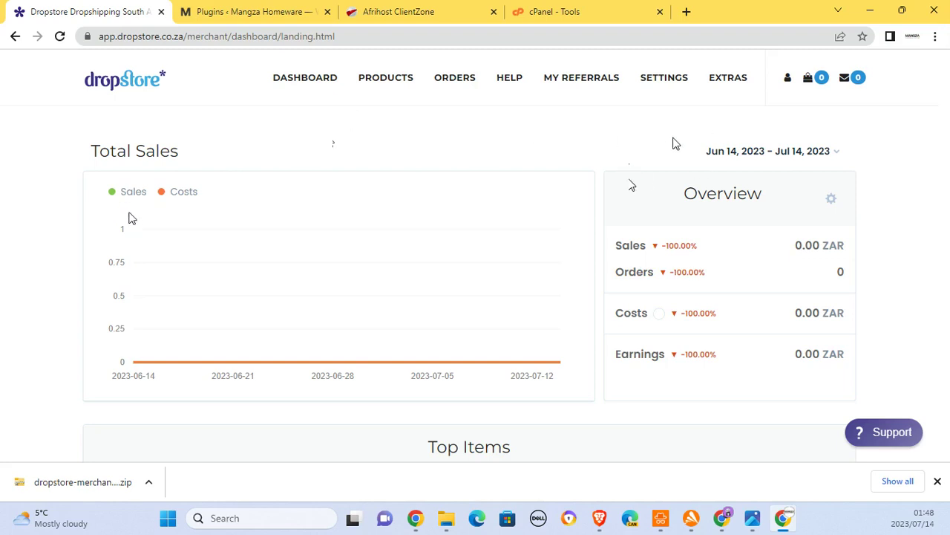
Step: Open the account's Change Ecommerce Type form, view the available store platforms, and return to the account page without updating
{"action": "left_click", "coordinate": [668, 82]}
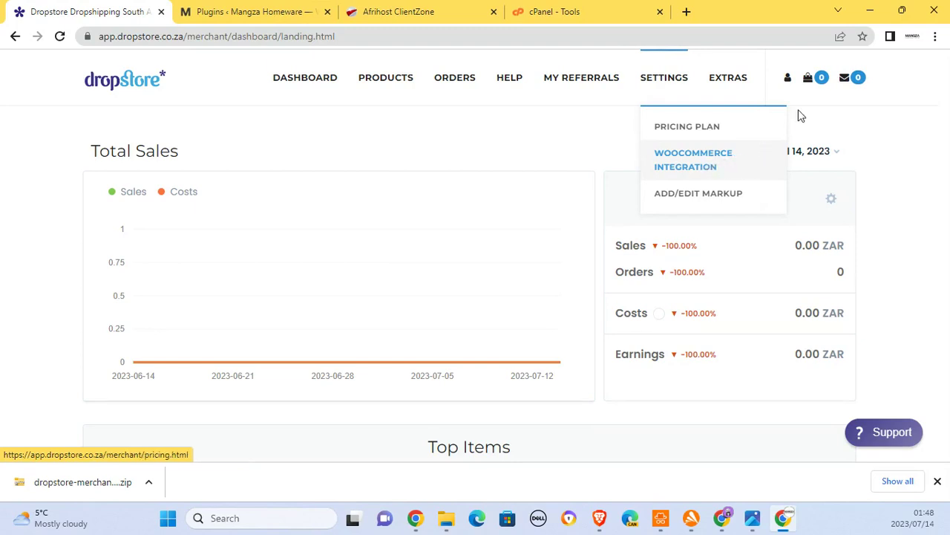
{"action": "mouse_move", "coordinate": [786, 85]}
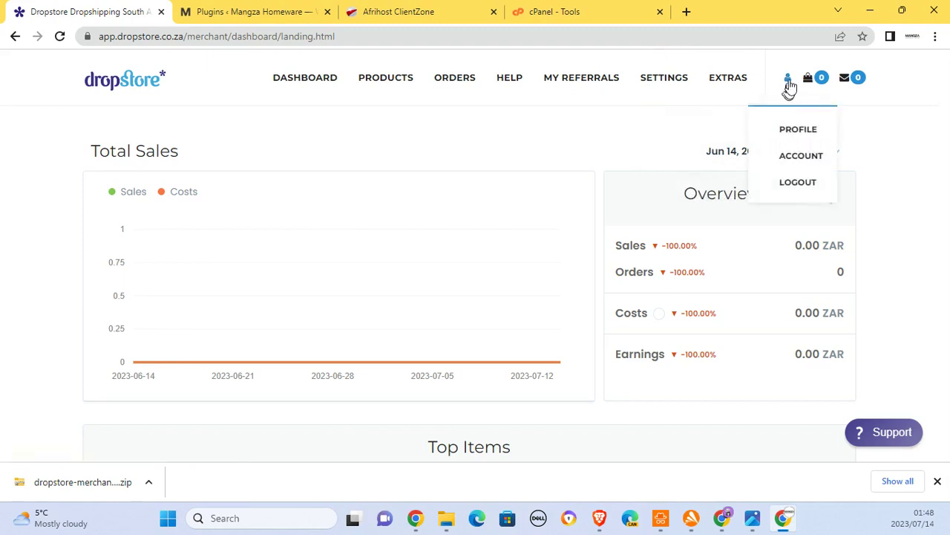
{"action": "left_click", "coordinate": [792, 159]}
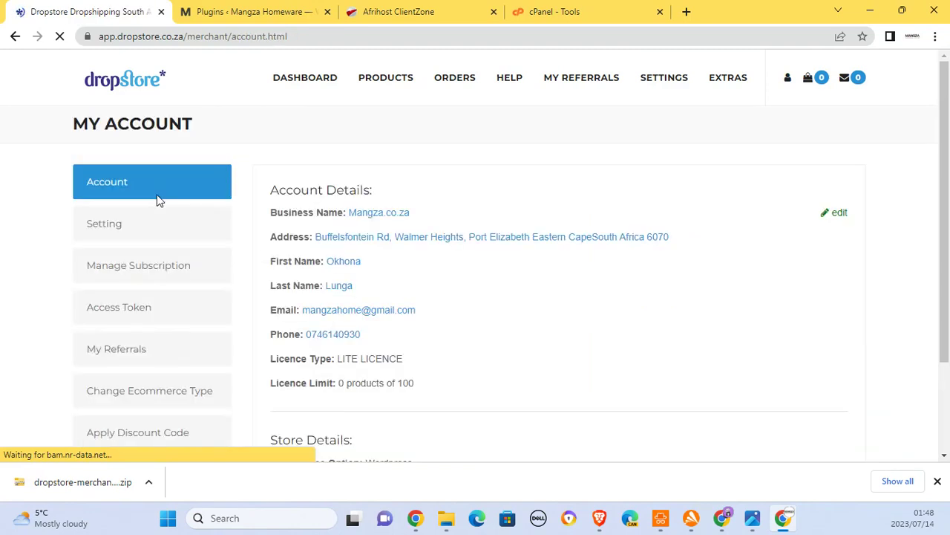
{"action": "scroll", "coordinate": [133, 172], "scroll_direction": "down", "scroll_amount": 3}
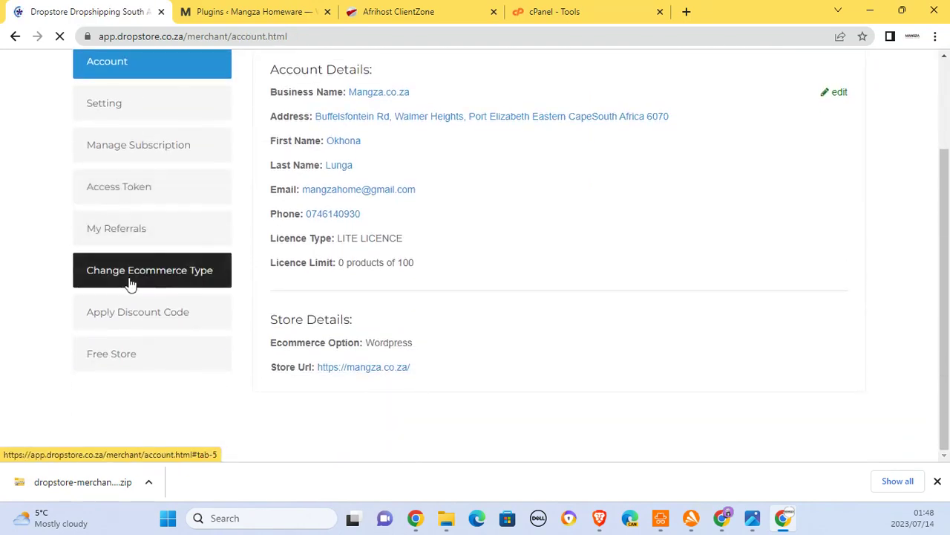
{"action": "left_click", "coordinate": [180, 270]}
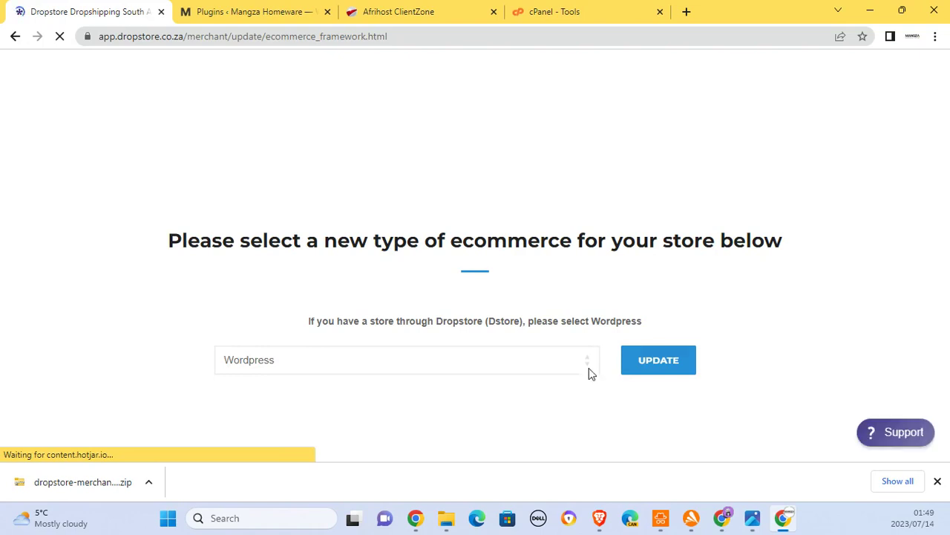
{"action": "left_click", "coordinate": [509, 360]}
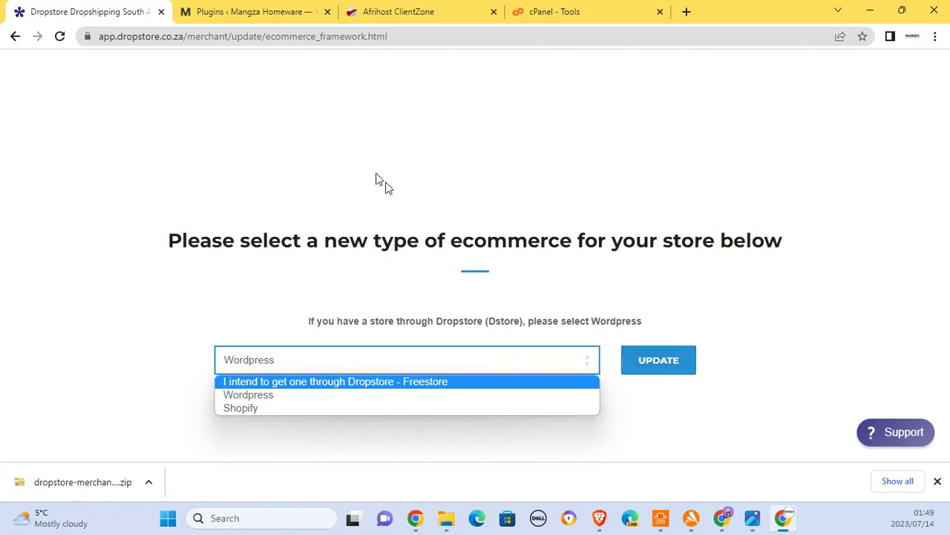
{"action": "left_click", "coordinate": [13, 36]}
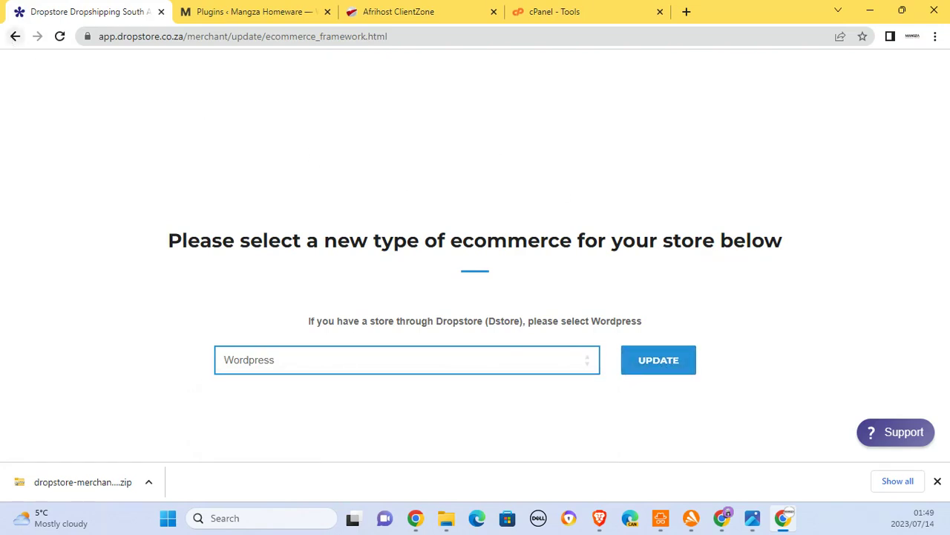
{"action": "left_click", "coordinate": [14, 37]}
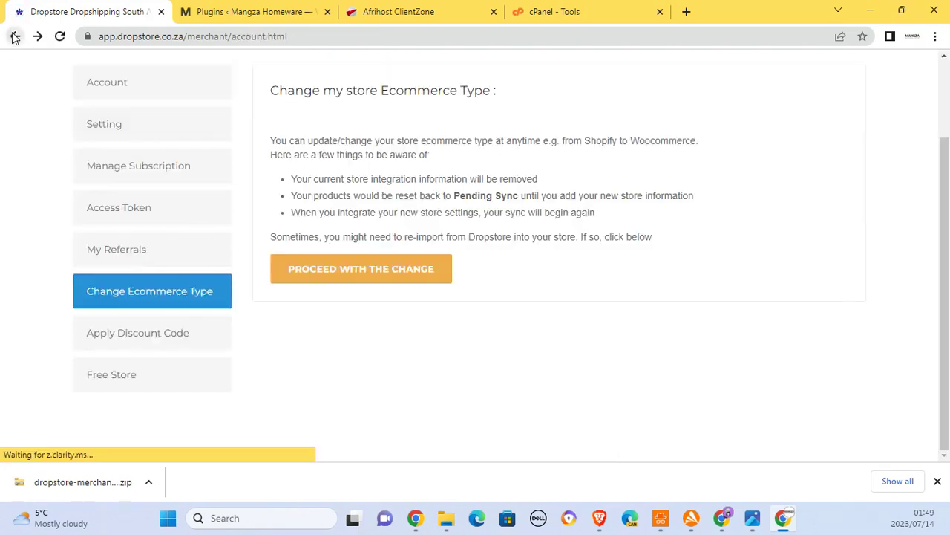
Step: Open the WooCommerce Integration page with the Dropstore plugin download and access token
{"action": "scroll", "coordinate": [553, 225], "scroll_direction": "up", "scroll_amount": 2}
{"action": "mouse_move", "coordinate": [636, 84]}
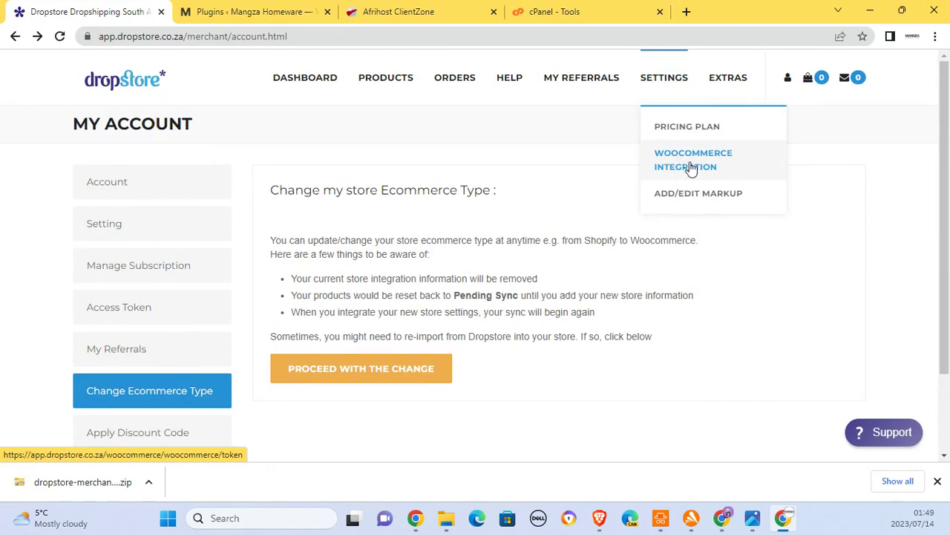
{"action": "left_click", "coordinate": [693, 160]}
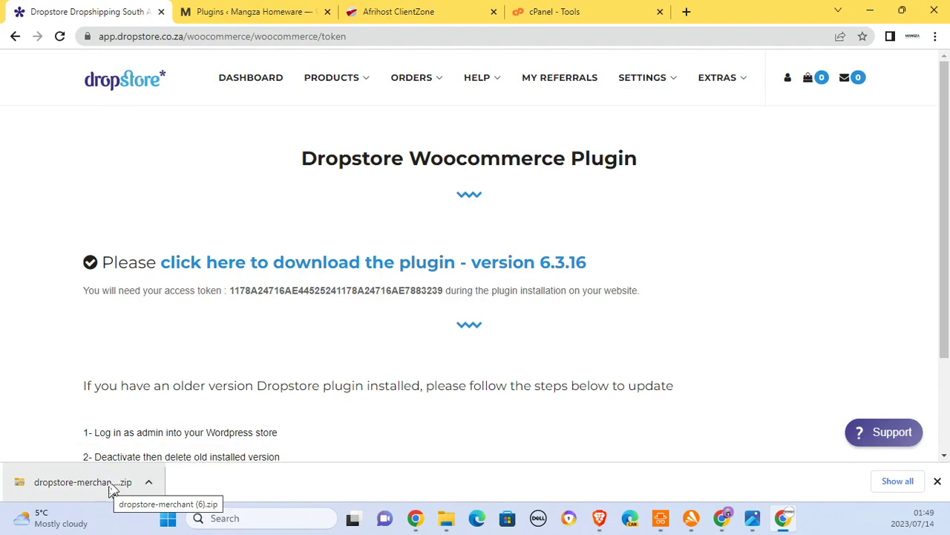
Step: Copy the merchant access token shown beneath the plugin download link
{"action": "double_click", "coordinate": [319, 291]}
{"action": "right_click", "coordinate": [320, 293]}
{"action": "left_click", "coordinate": [343, 303]}
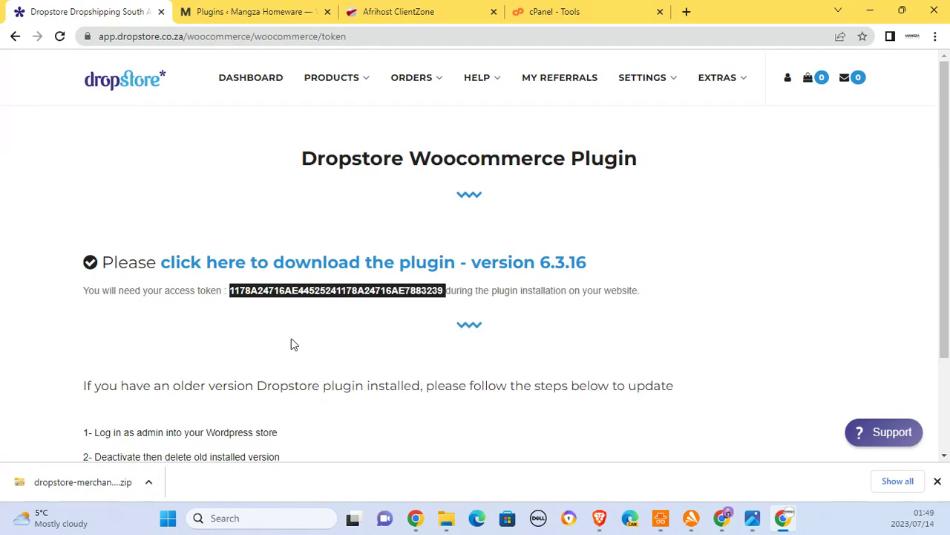
{"action": "right_click", "coordinate": [358, 307]}
{"action": "left_click", "coordinate": [391, 306]}
Step: Switch to the WordPress Plugins page, then deactivate and delete the old Dropstore Reseller plugin
{"action": "left_click", "coordinate": [258, 13]}
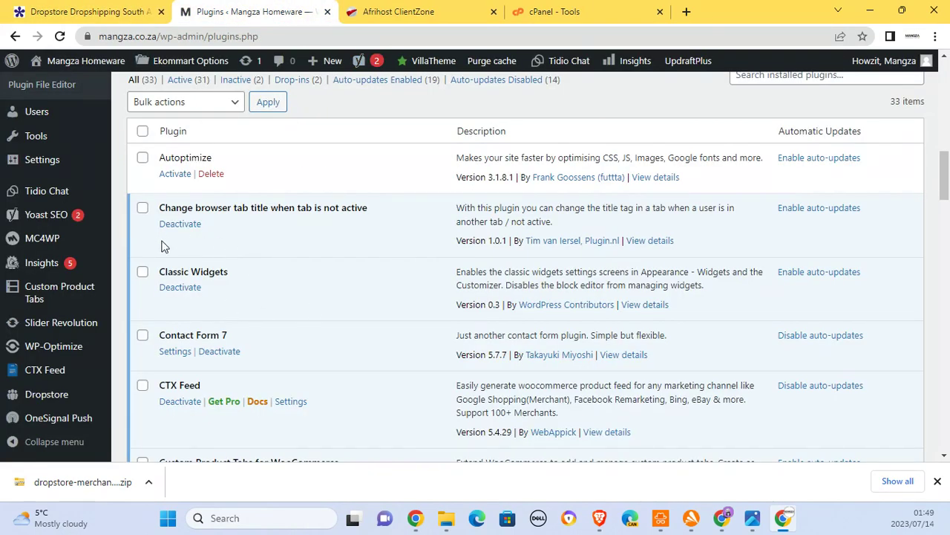
{"action": "scroll", "coordinate": [265, 220], "scroll_direction": "down", "scroll_amount": 3}
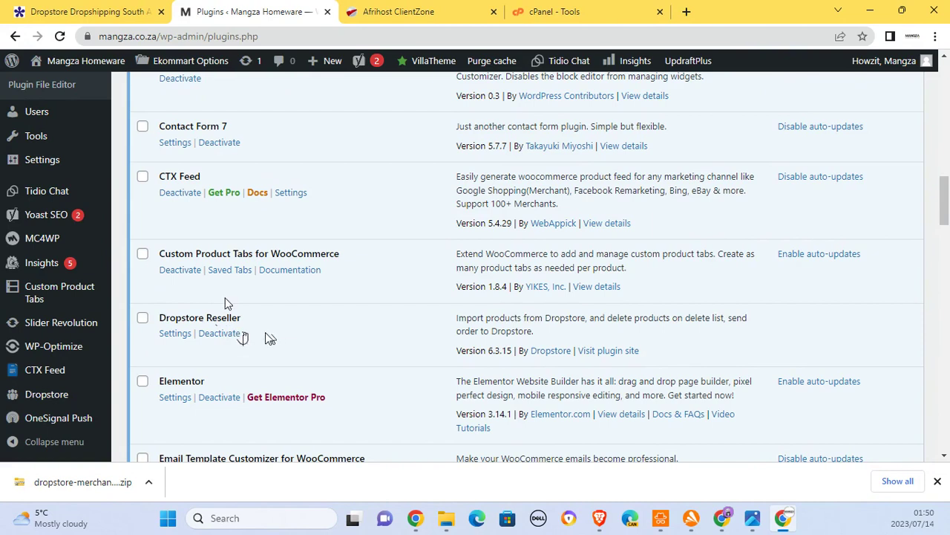
{"action": "left_click", "coordinate": [224, 334]}
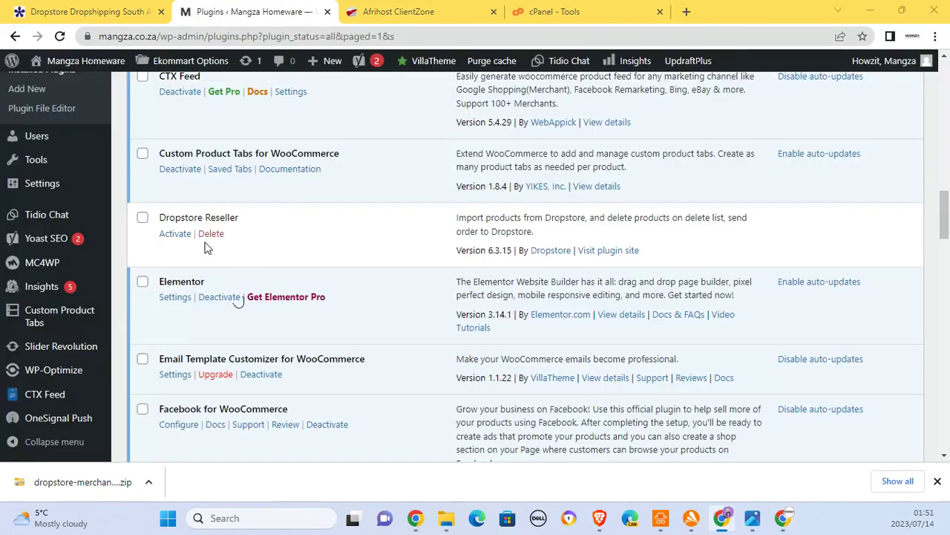
{"action": "left_click", "coordinate": [211, 234]}
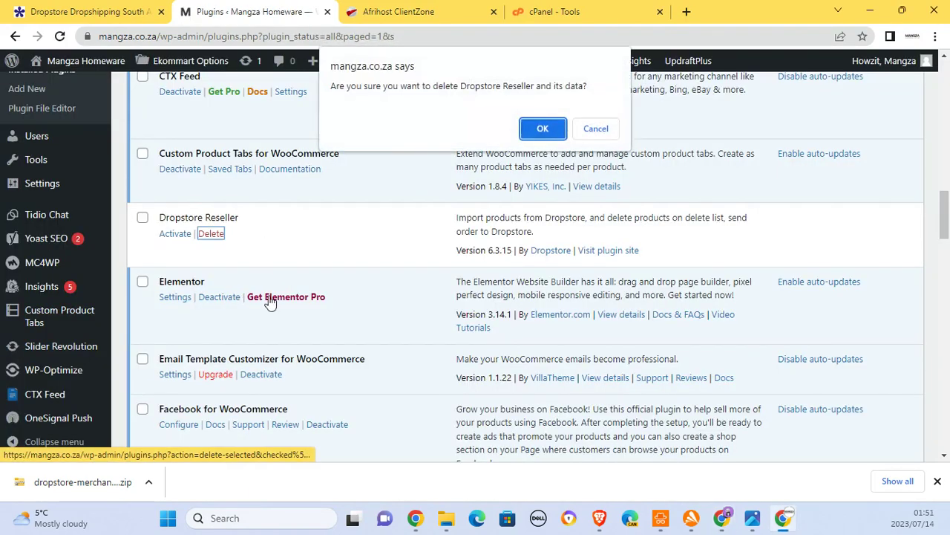
{"action": "left_click", "coordinate": [543, 129]}
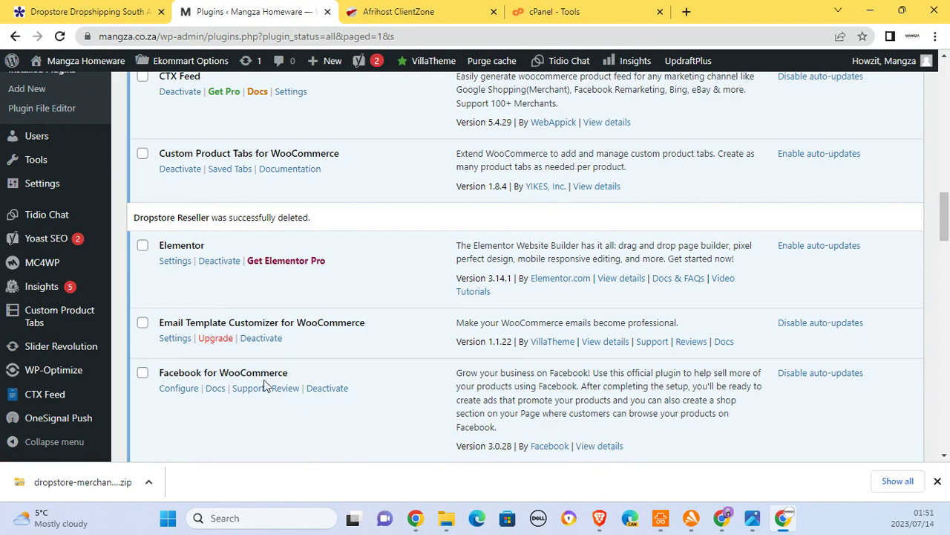
Step: Add a new plugin by uploading the downloaded dropstore-merchant (6).zip and install it
{"action": "scroll", "coordinate": [384, 314], "scroll_direction": "up", "scroll_amount": 15}
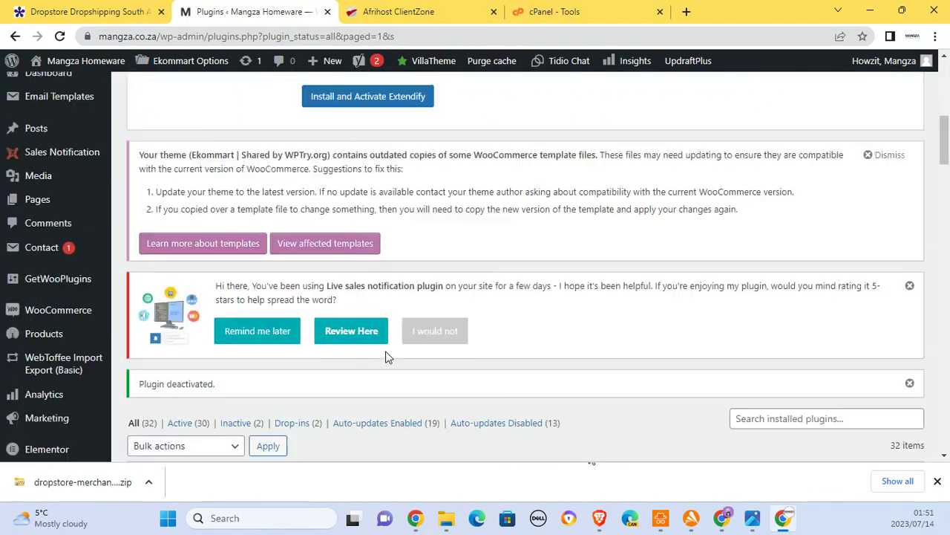
{"action": "scroll", "coordinate": [385, 357], "scroll_direction": "up", "scroll_amount": 6}
{"action": "left_click", "coordinate": [213, 96]}
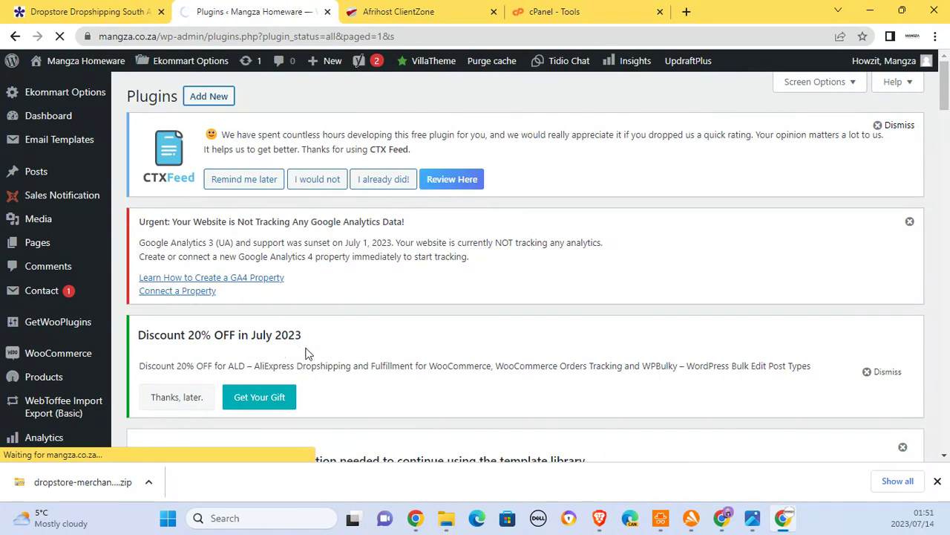
{"action": "scroll", "coordinate": [475, 334], "scroll_direction": "down", "scroll_amount": 3}
{"action": "scroll", "coordinate": [456, 336], "scroll_direction": "down", "scroll_amount": 4}
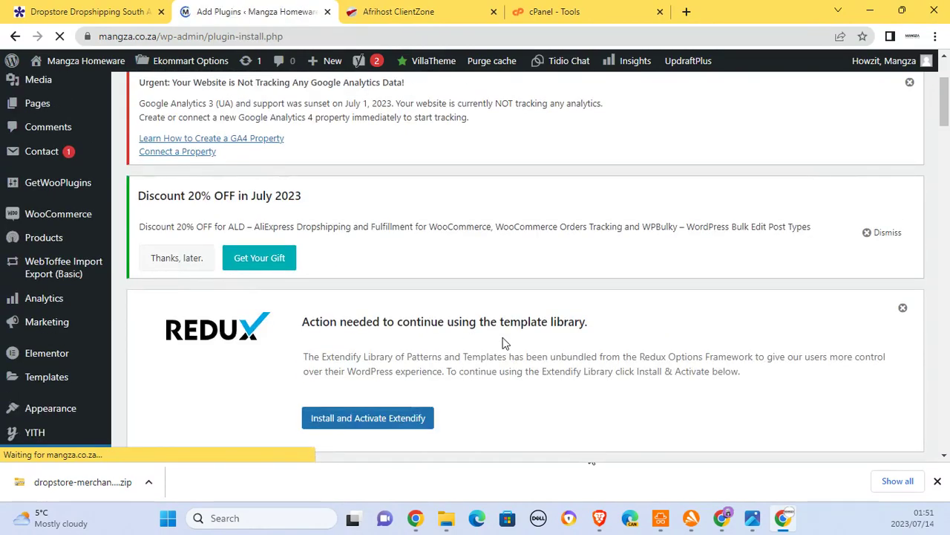
{"action": "scroll", "coordinate": [502, 342], "scroll_direction": "down", "scroll_amount": 4}
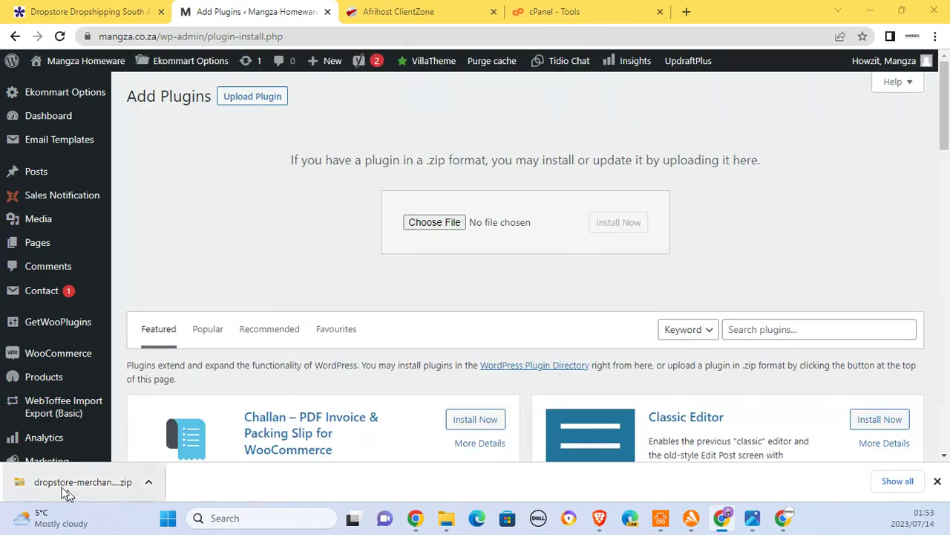
{"action": "left_click_drag", "start_coordinate": [68, 490], "coordinate": [479, 227]}
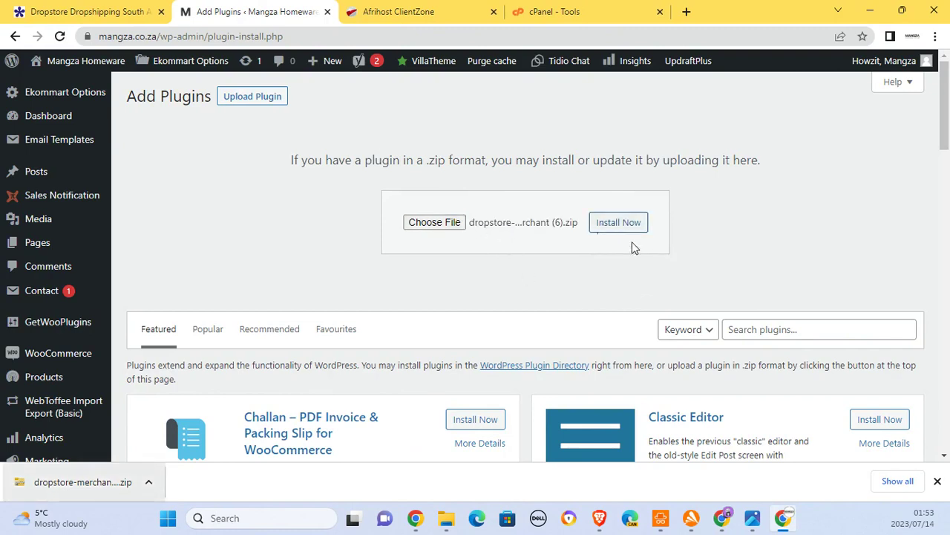
{"action": "left_click", "coordinate": [620, 225]}
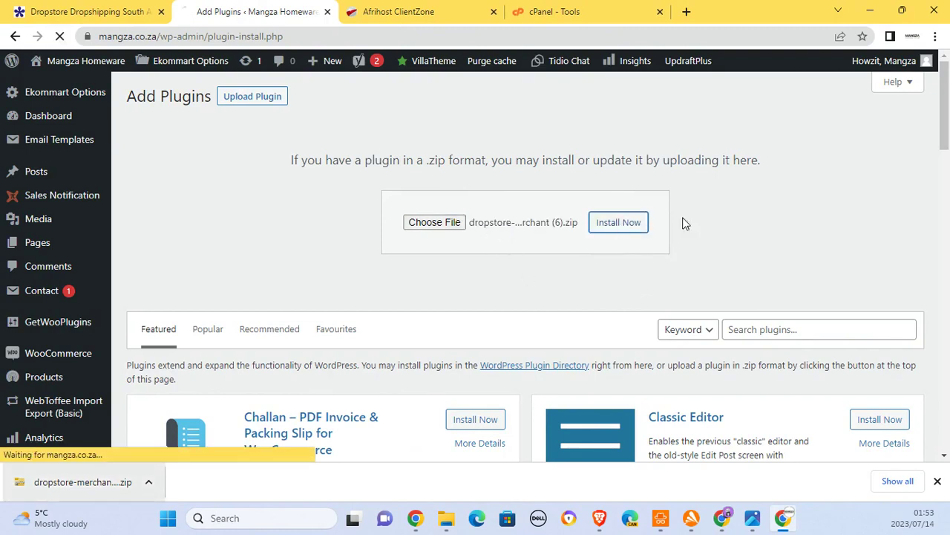
Step: Activate the newly installed Dropstore plugin
{"action": "mouse_move", "coordinate": [65, 349]}
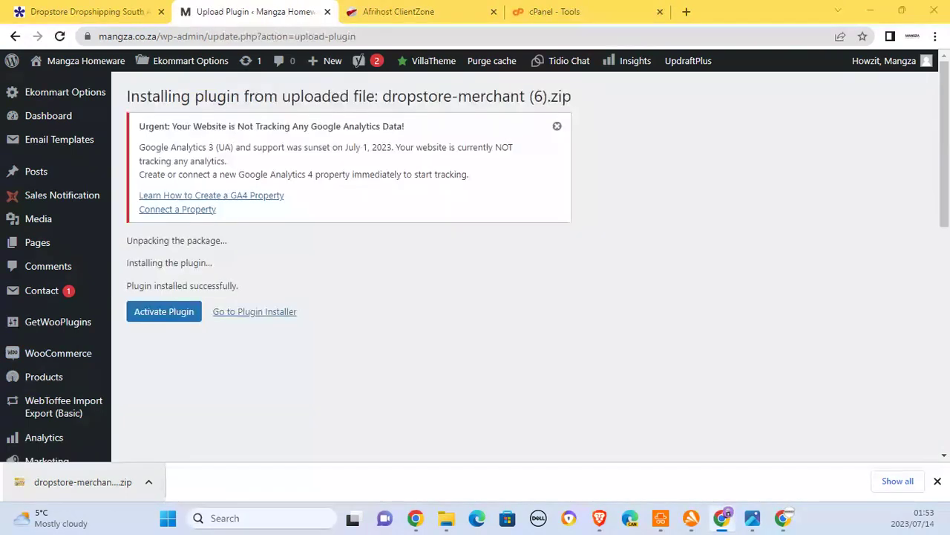
{"action": "left_click", "coordinate": [166, 317]}
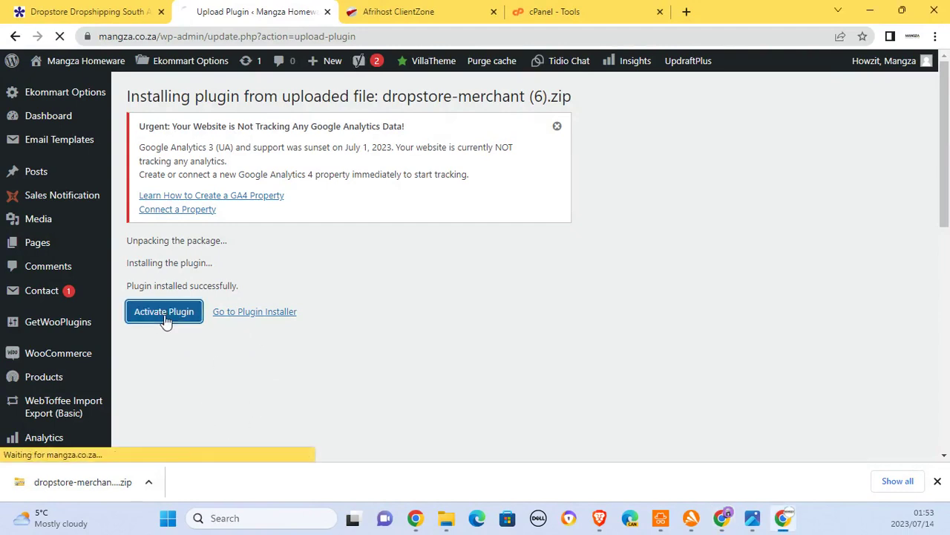
{"action": "left_click", "coordinate": [557, 126]}
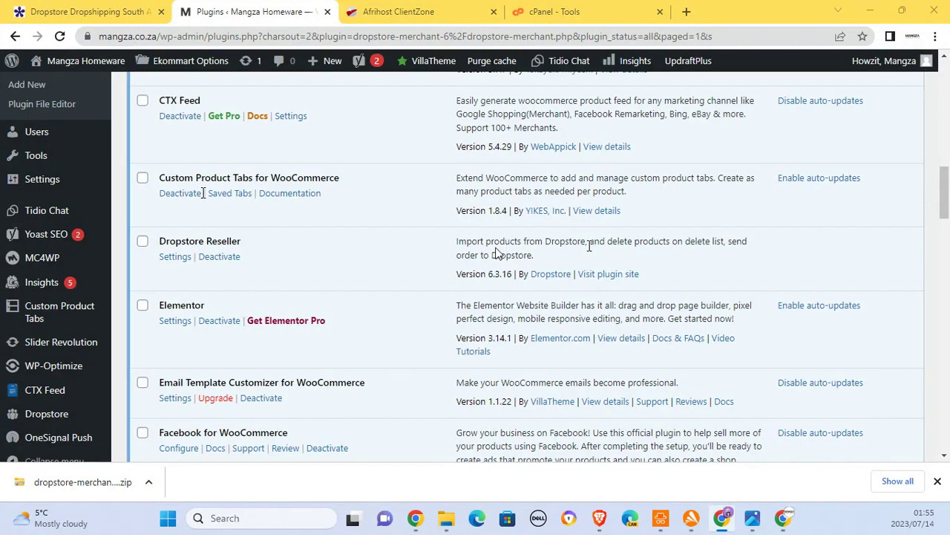
Step: Open the Dropstore Reseller plugin's settings and review the system requirements, access token and category push sections
{"action": "left_click", "coordinate": [186, 257]}
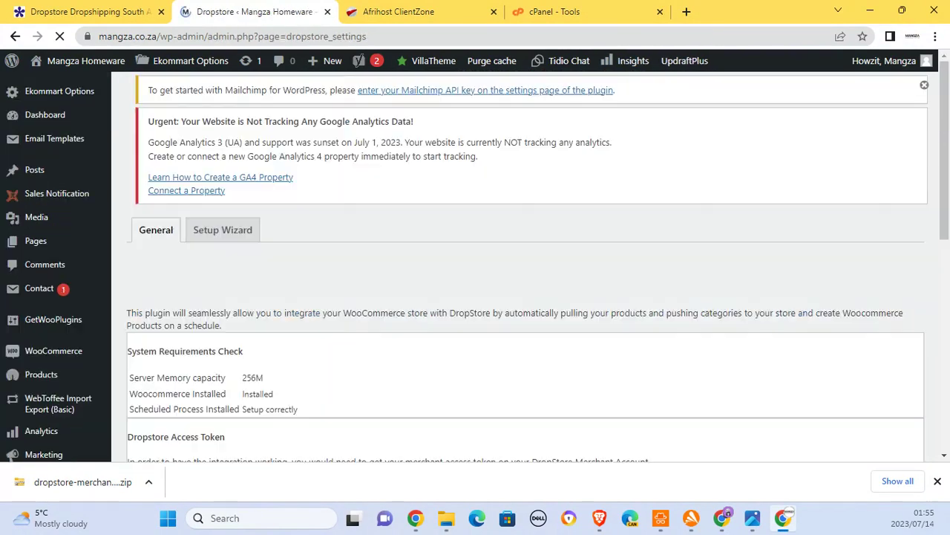
{"action": "scroll", "coordinate": [475, 320], "scroll_direction": "down", "scroll_amount": 2}
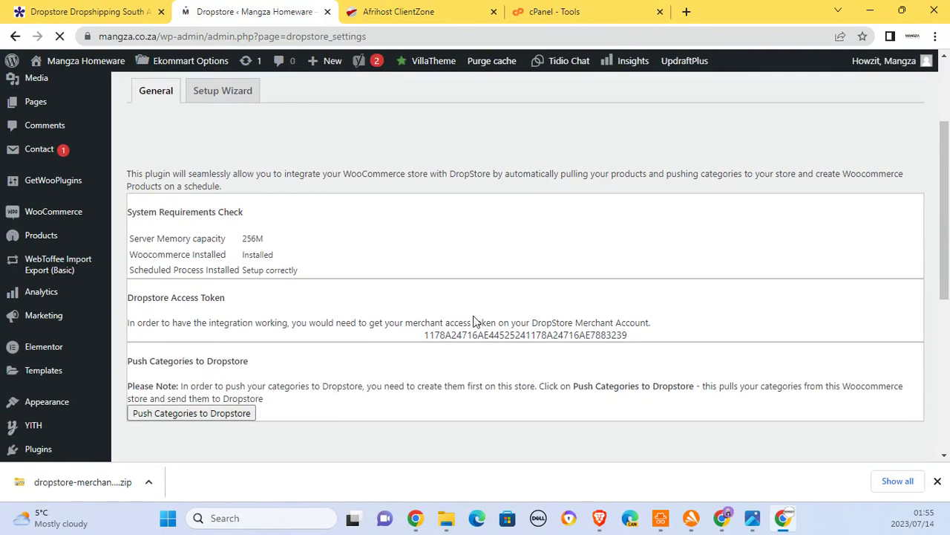
{"action": "scroll", "coordinate": [452, 316], "scroll_direction": "down", "scroll_amount": 1}
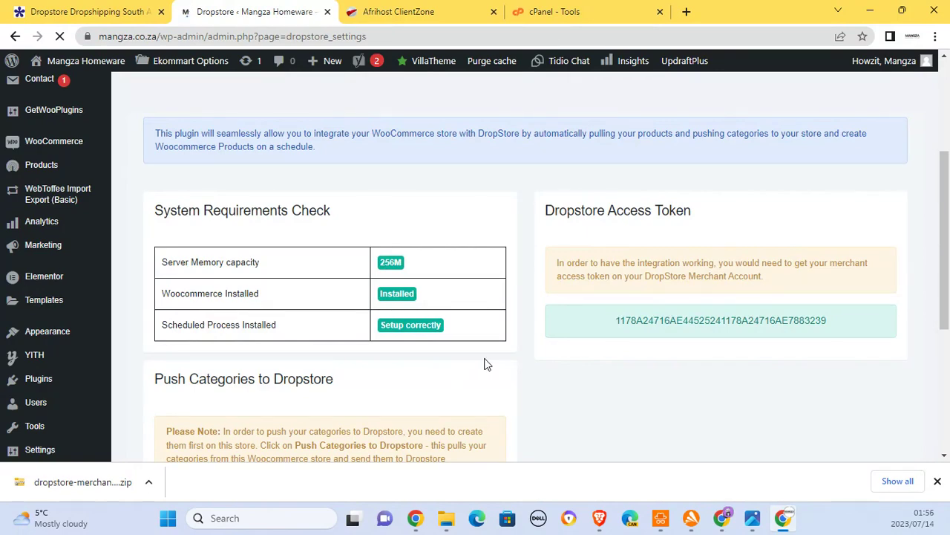
{"action": "scroll", "coordinate": [468, 375], "scroll_direction": "down", "scroll_amount": 4}
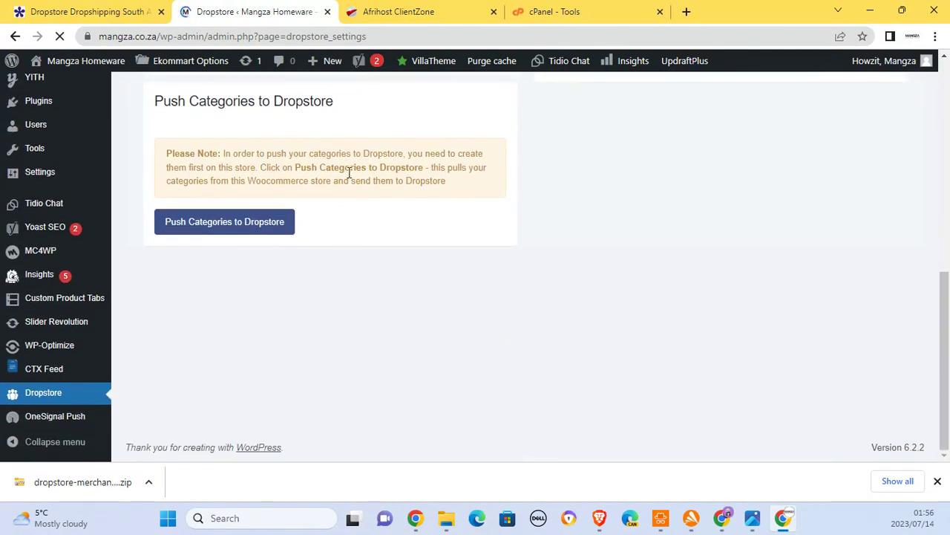
{"action": "scroll", "coordinate": [413, 344], "scroll_direction": "up", "scroll_amount": 3}
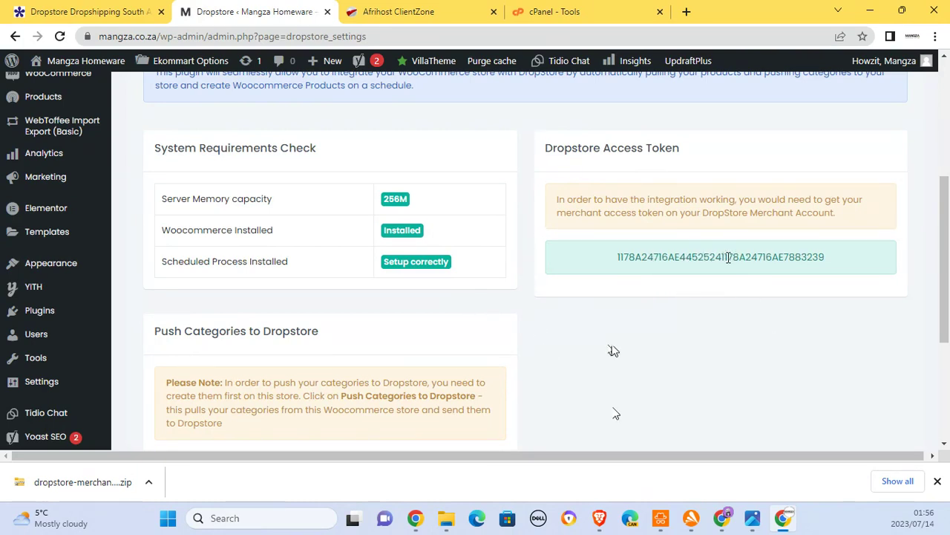
{"action": "scroll", "coordinate": [550, 328], "scroll_direction": "up", "scroll_amount": 4}
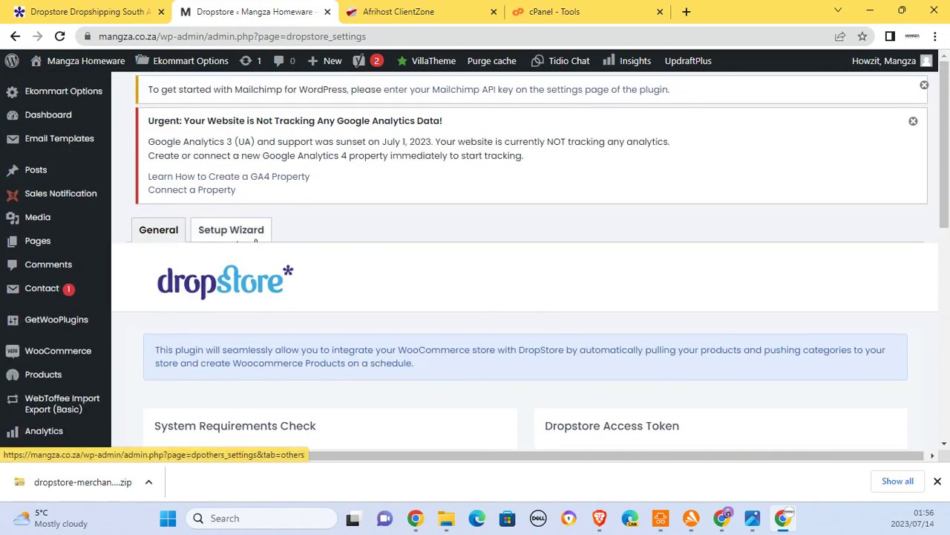
Step: Open the Dropstore plugin's setup wizard settings and run the Setup Wizard
{"action": "left_click", "coordinate": [237, 234]}
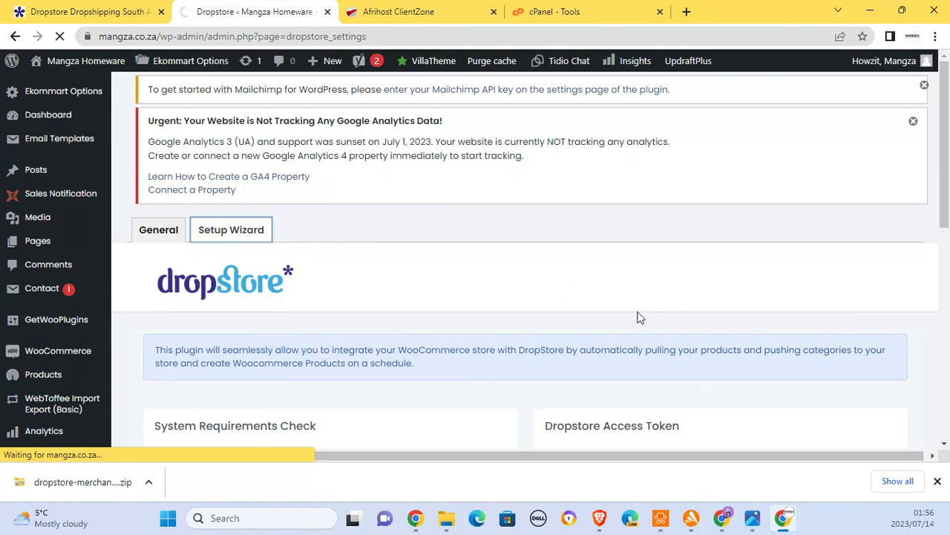
{"action": "scroll", "coordinate": [504, 308], "scroll_direction": "down", "scroll_amount": 4}
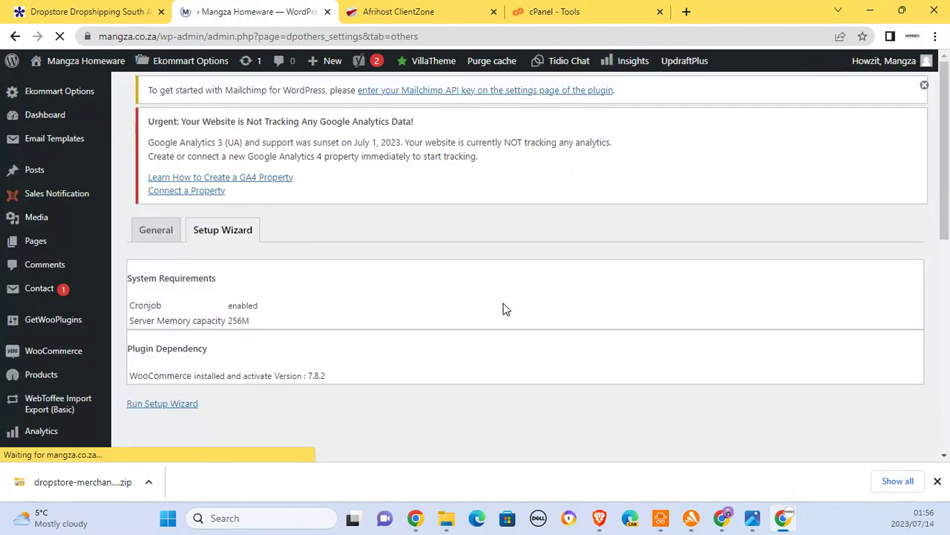
{"action": "scroll", "coordinate": [569, 301], "scroll_direction": "down", "scroll_amount": 4}
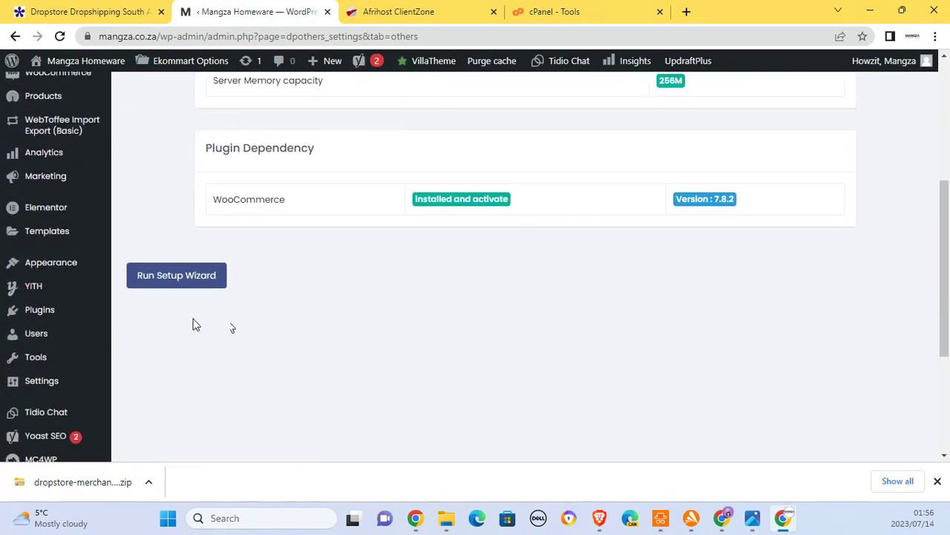
{"action": "left_click", "coordinate": [217, 284]}
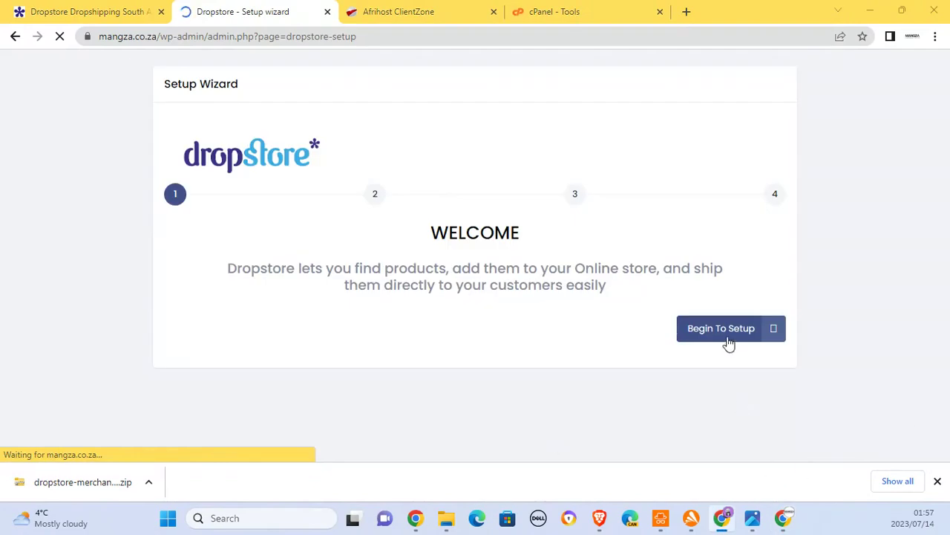
Step: Begin the Dropstore setup, check the system requirements and WooCommerce dependency, and continue to the main settings
{"action": "left_click", "coordinate": [727, 329]}
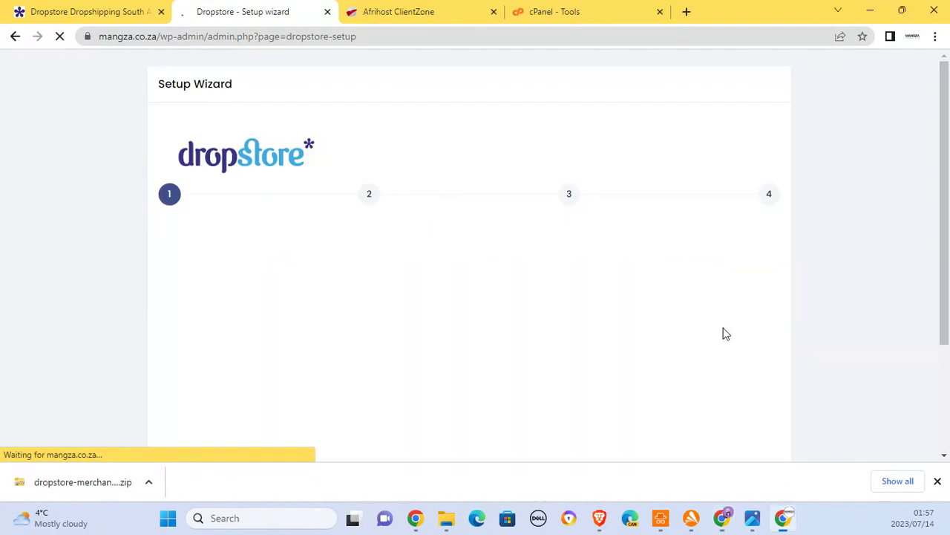
{"action": "scroll", "coordinate": [445, 371], "scroll_direction": "down", "scroll_amount": 2}
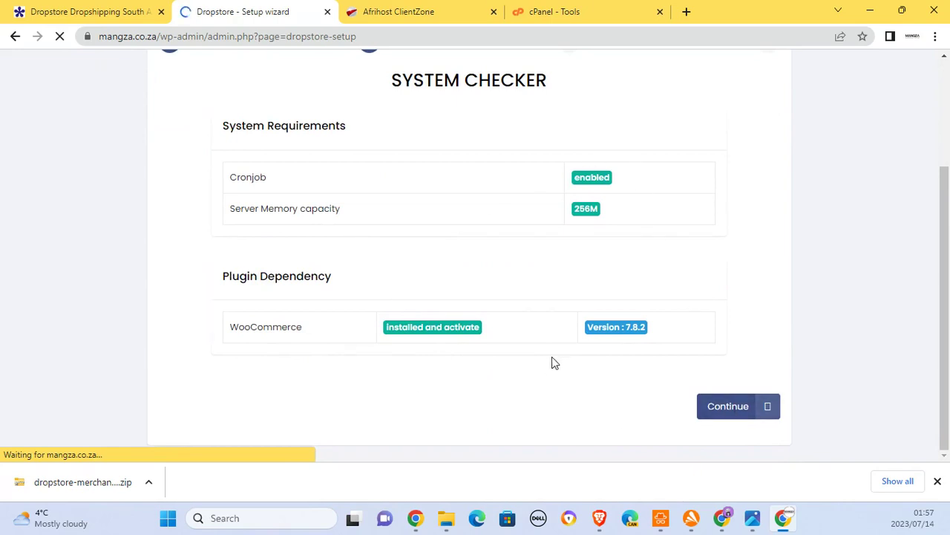
{"action": "left_click", "coordinate": [726, 406]}
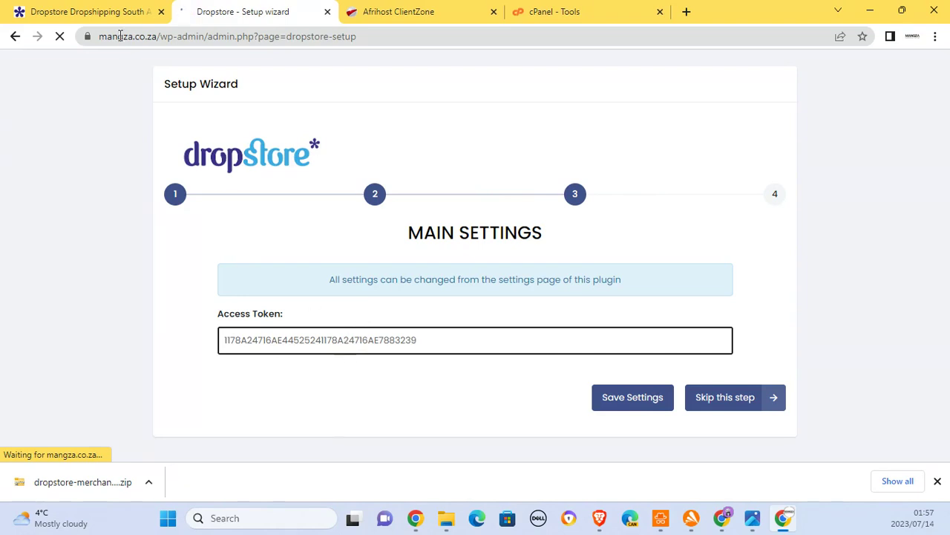
Step: Copy the access token from the Dropstore Woocommerce Plugin page of the merchant account
{"action": "left_click", "coordinate": [107, 13]}
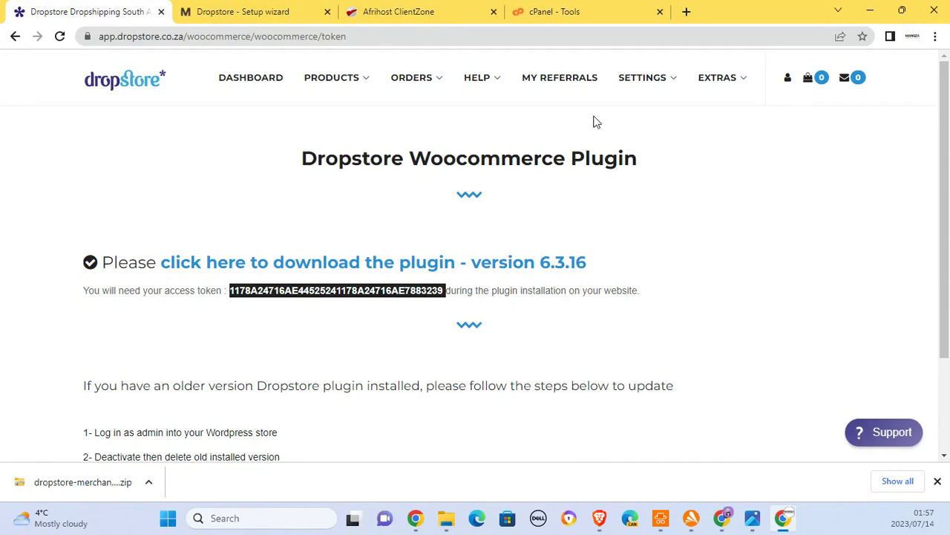
{"action": "mouse_move", "coordinate": [645, 75]}
{"action": "right_click", "coordinate": [319, 291]}
{"action": "left_click", "coordinate": [352, 306]}
Step: Replace the access token in the setup wizard's main settings with the copied one and save the settings
{"action": "left_click", "coordinate": [263, 10]}
{"action": "double_click", "coordinate": [354, 340]}
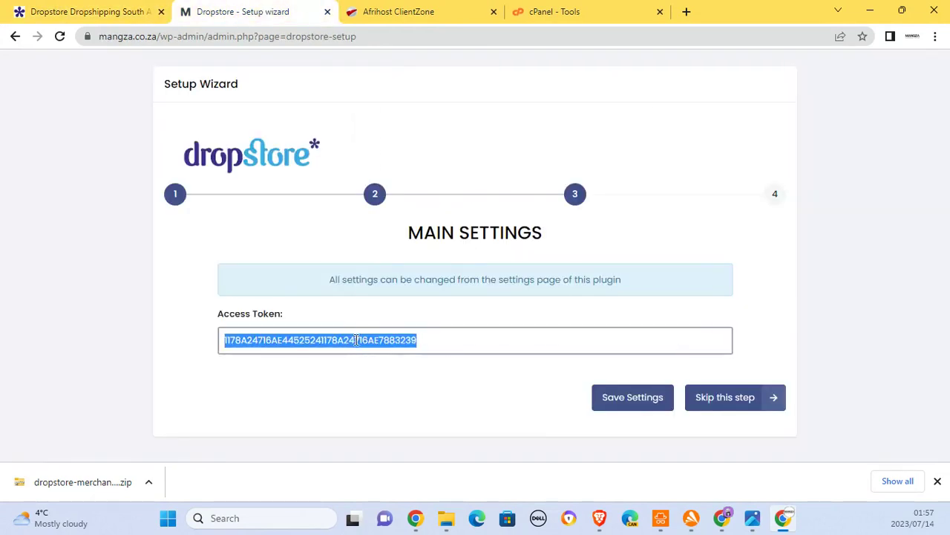
{"action": "right_click", "coordinate": [355, 341]}
{"action": "left_click", "coordinate": [396, 170]}
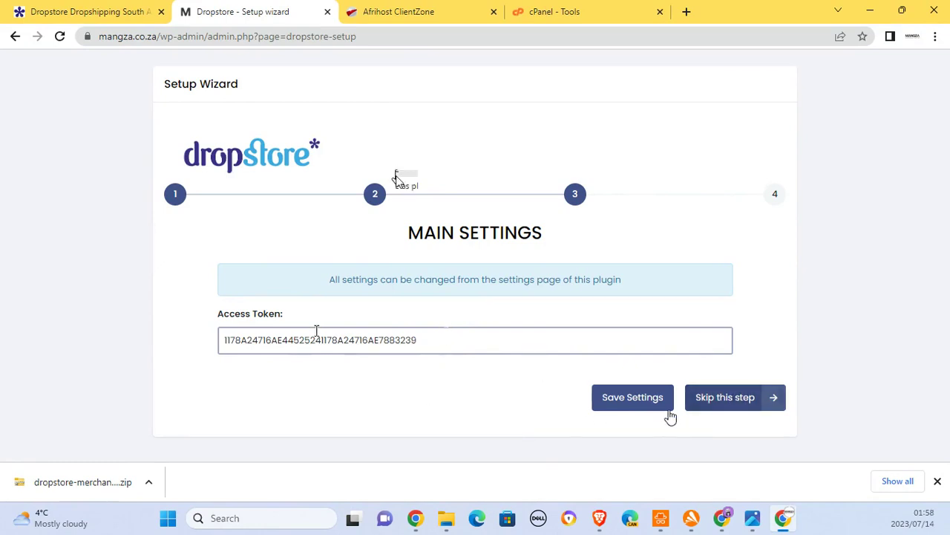
{"action": "left_click", "coordinate": [629, 402]}
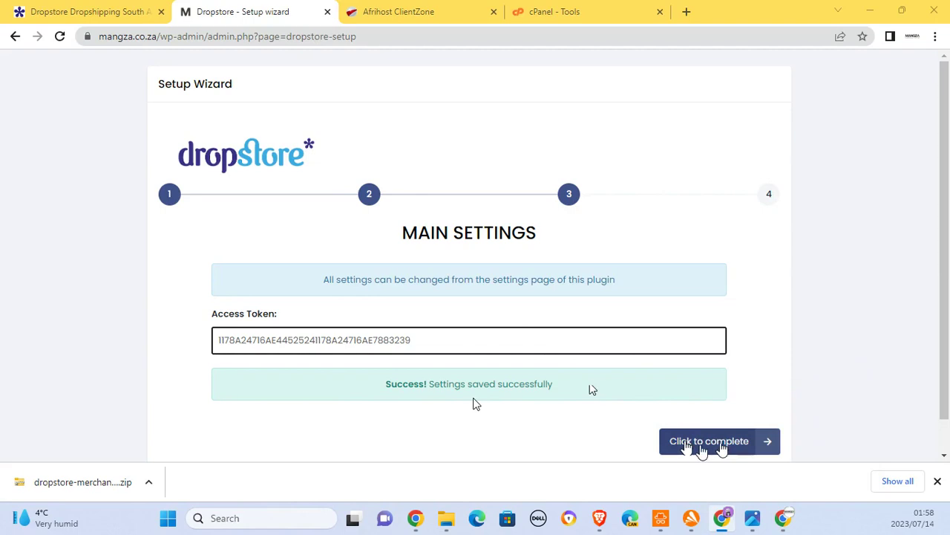
Step: Complete the setup wizard and return to the Dropstore plugin's general settings in the admin panel
{"action": "left_click", "coordinate": [717, 443]}
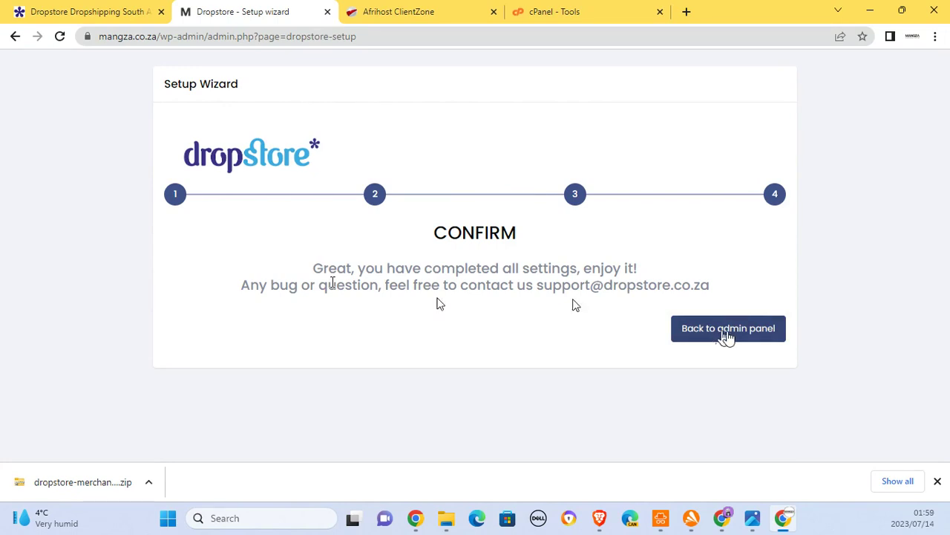
{"action": "left_click", "coordinate": [724, 336]}
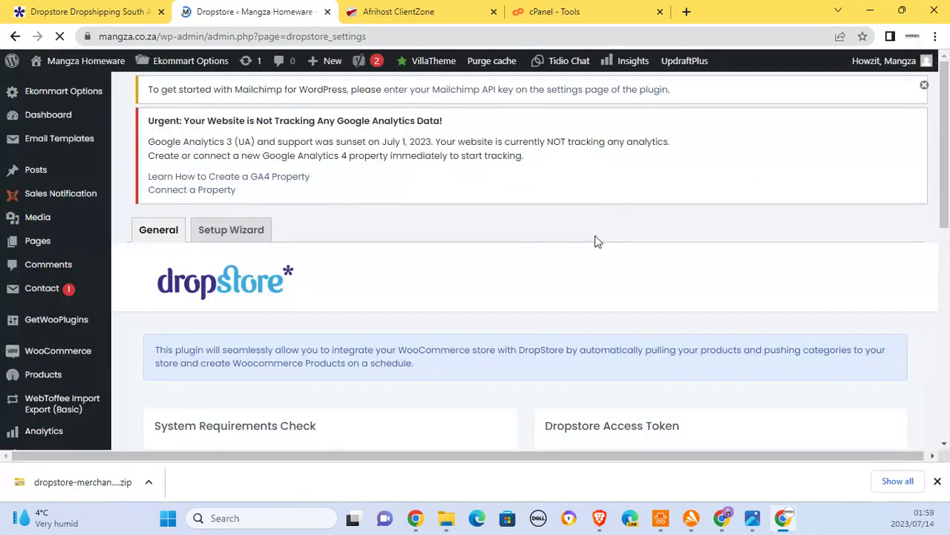
{"action": "scroll", "coordinate": [528, 230], "scroll_direction": "down", "scroll_amount": 5}
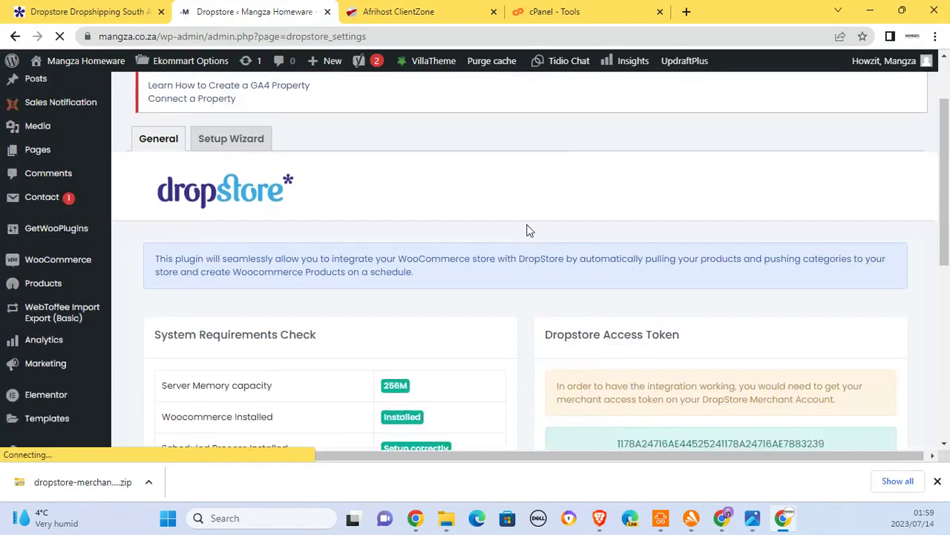